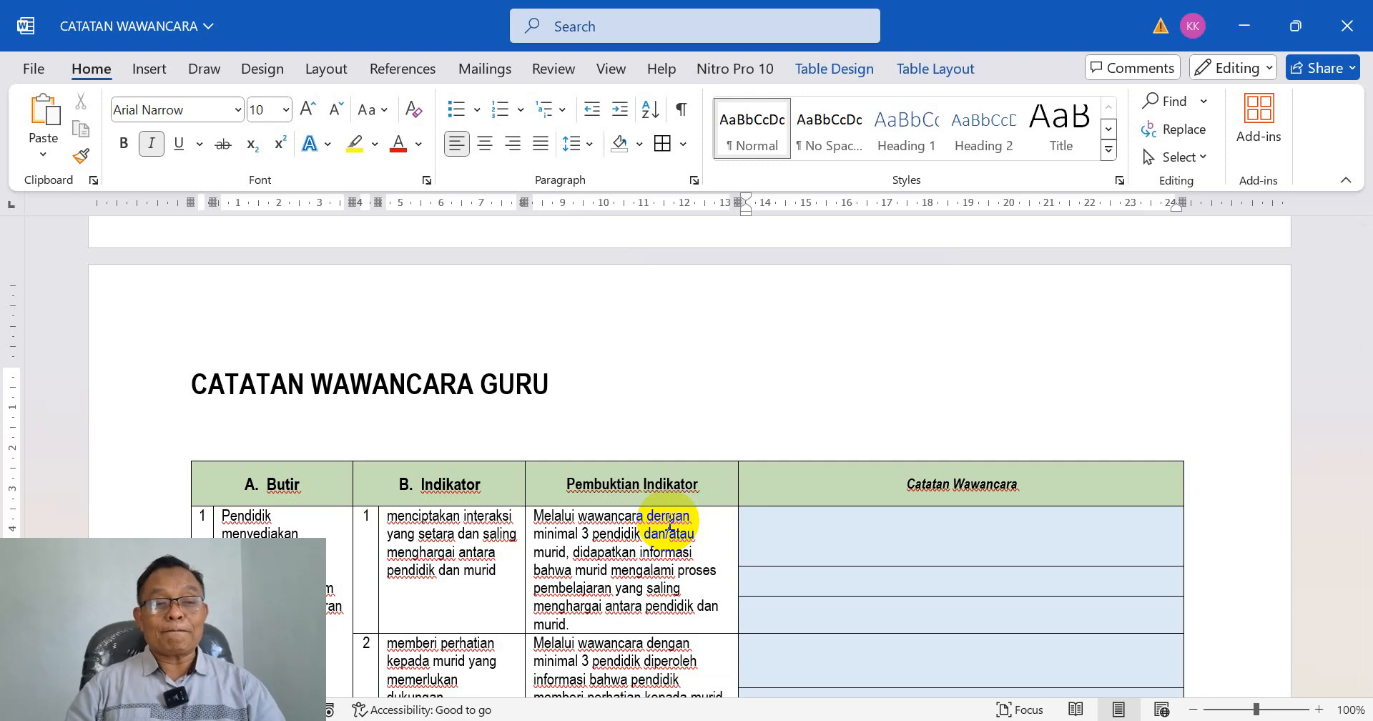
Dictate the teacher's answer for indicator 1 into the first Catatan Wawancara cell of the CATATAN WAWANCARA GURU table with voice typing
scroll(670, 526, "down", 3)
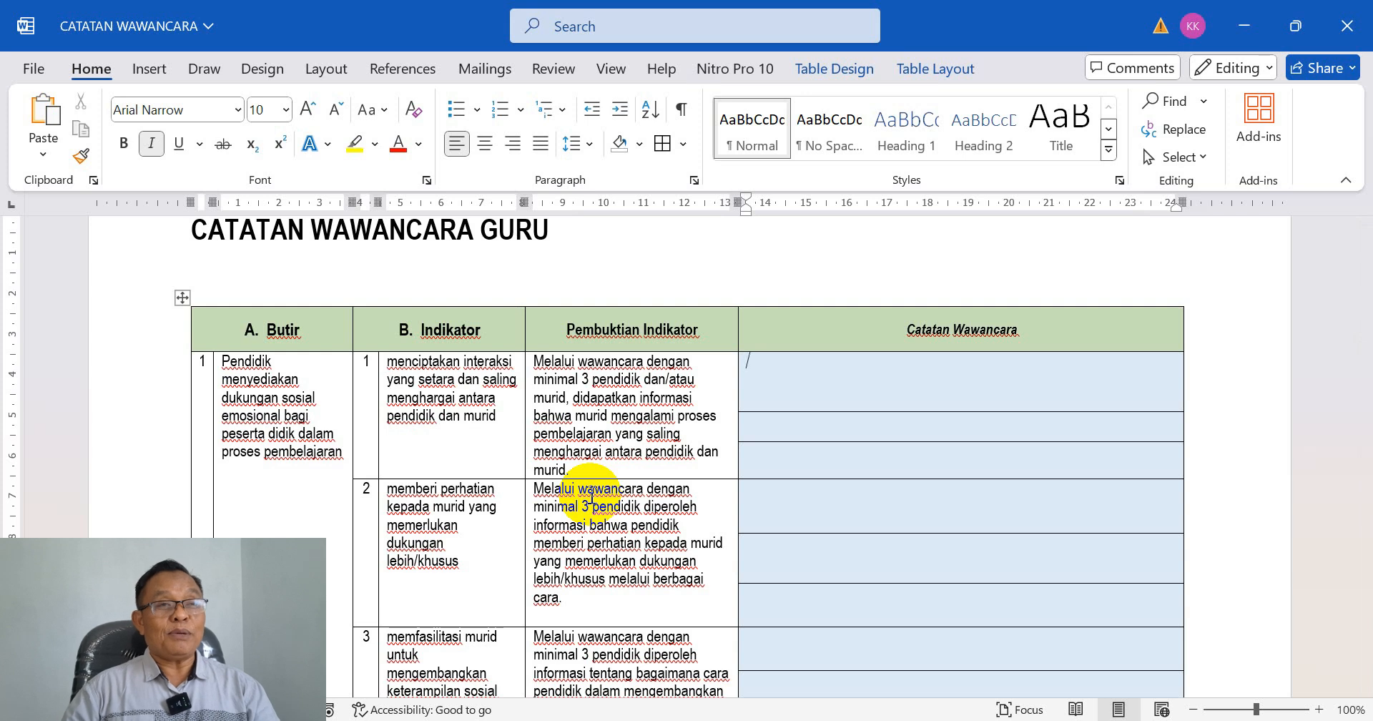
key("super+h")
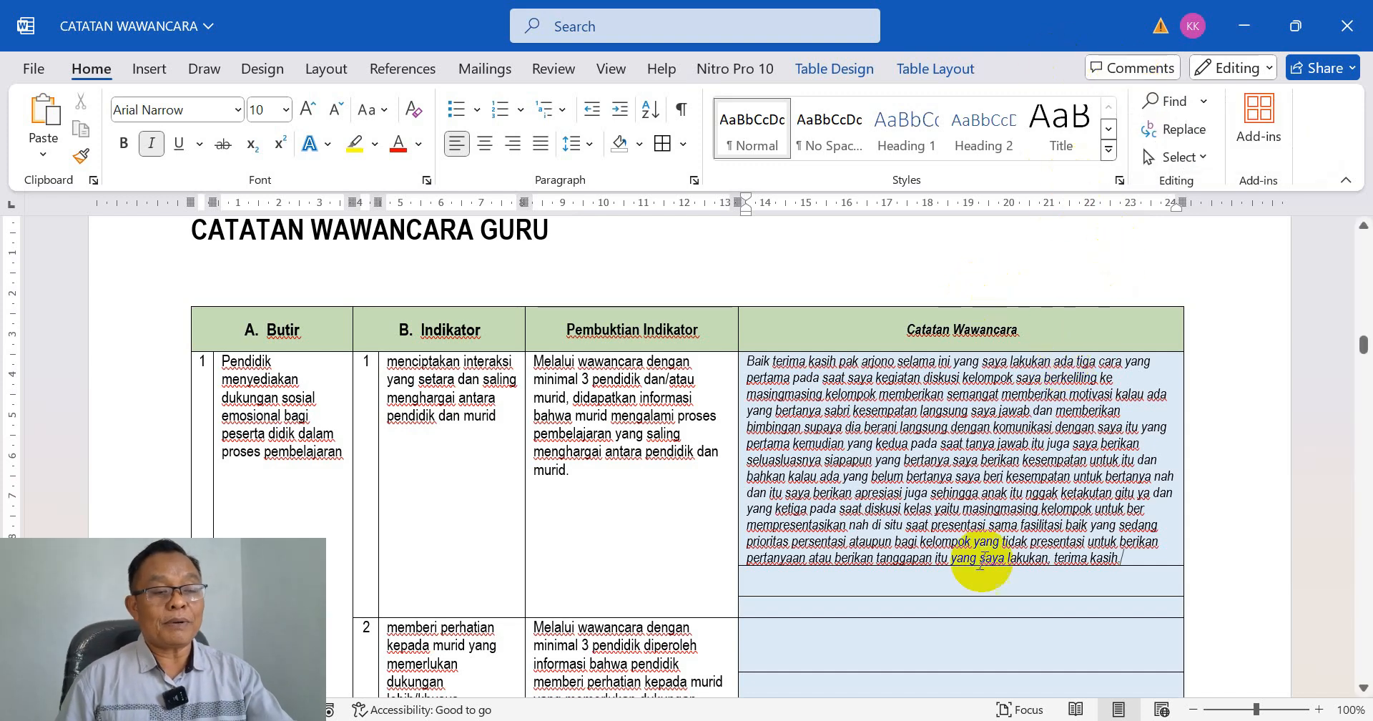
Switch to the CATATAN WAWANCARA document in Google Docs and delete all the dictated text from indicator 1's first Catatan Wawancara cell
mouse_move(821, 719)
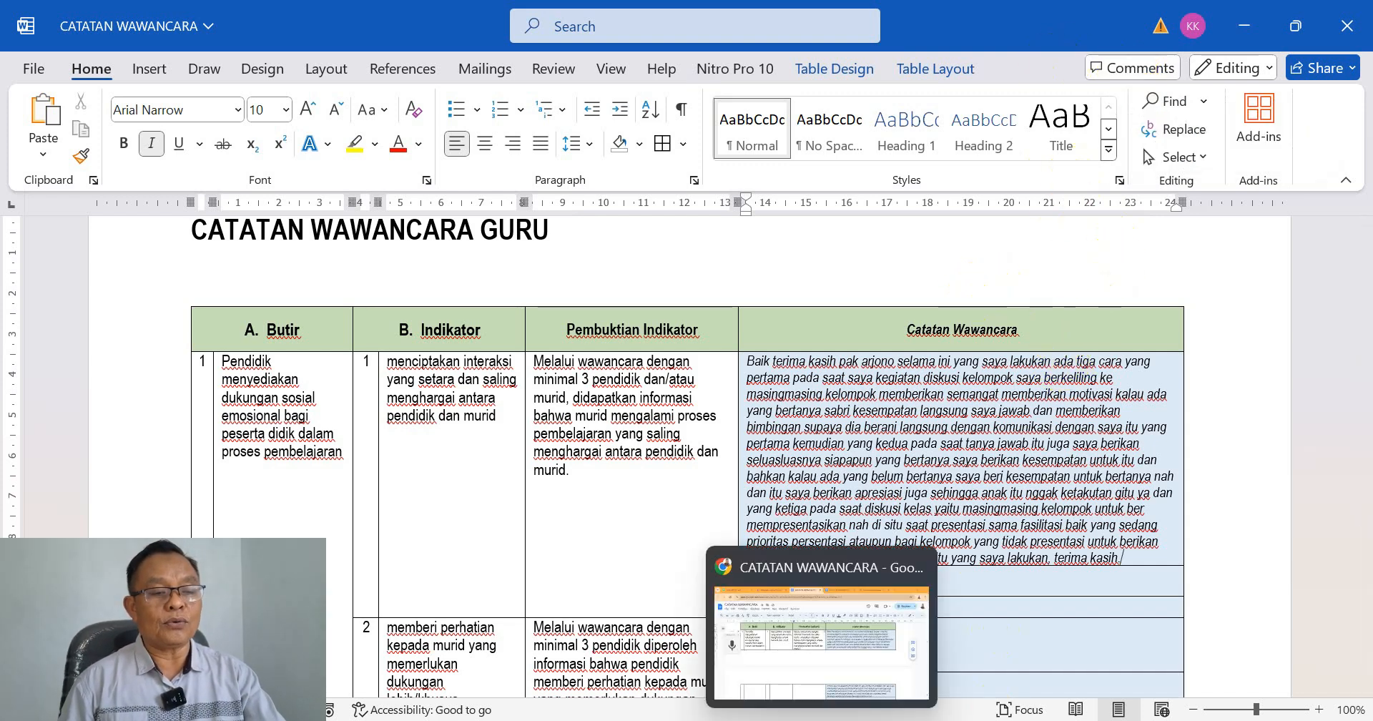
left_click(821, 643)
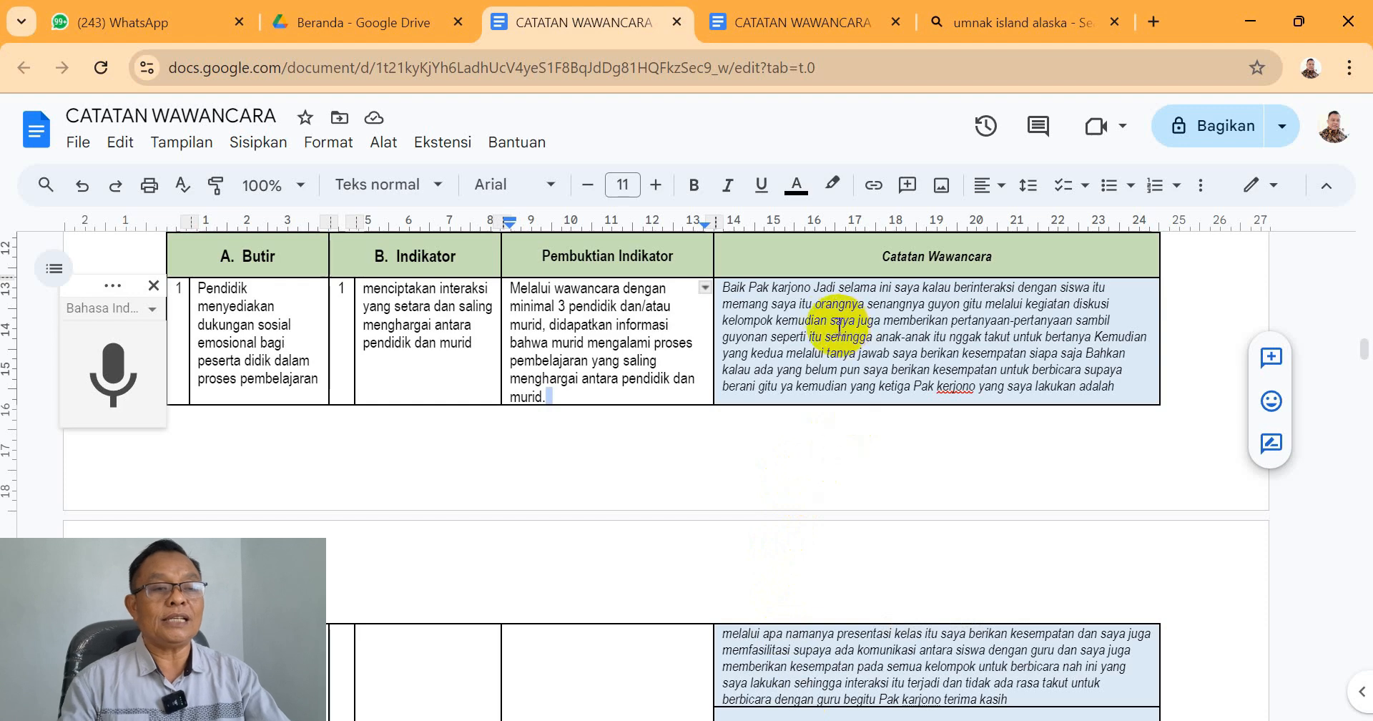
left_click_drag(784, 303, 1031, 706)
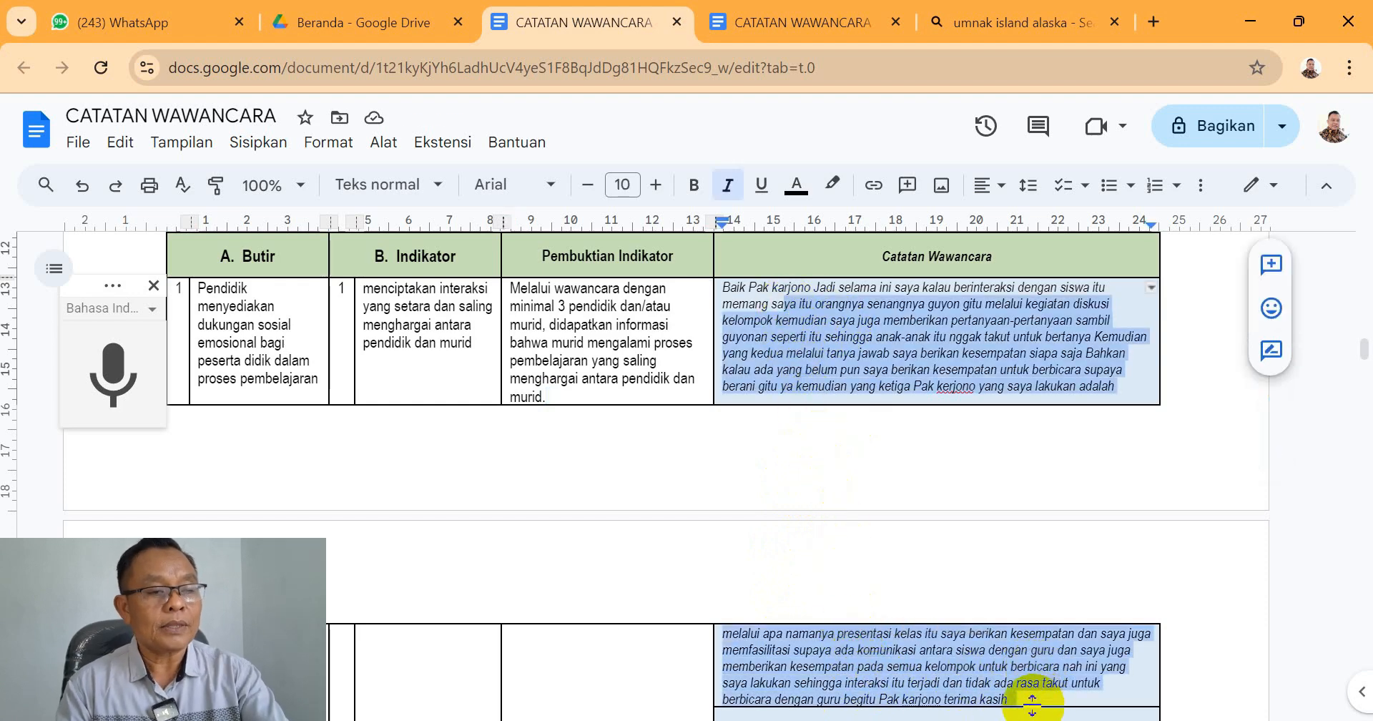
key("BackSpace")
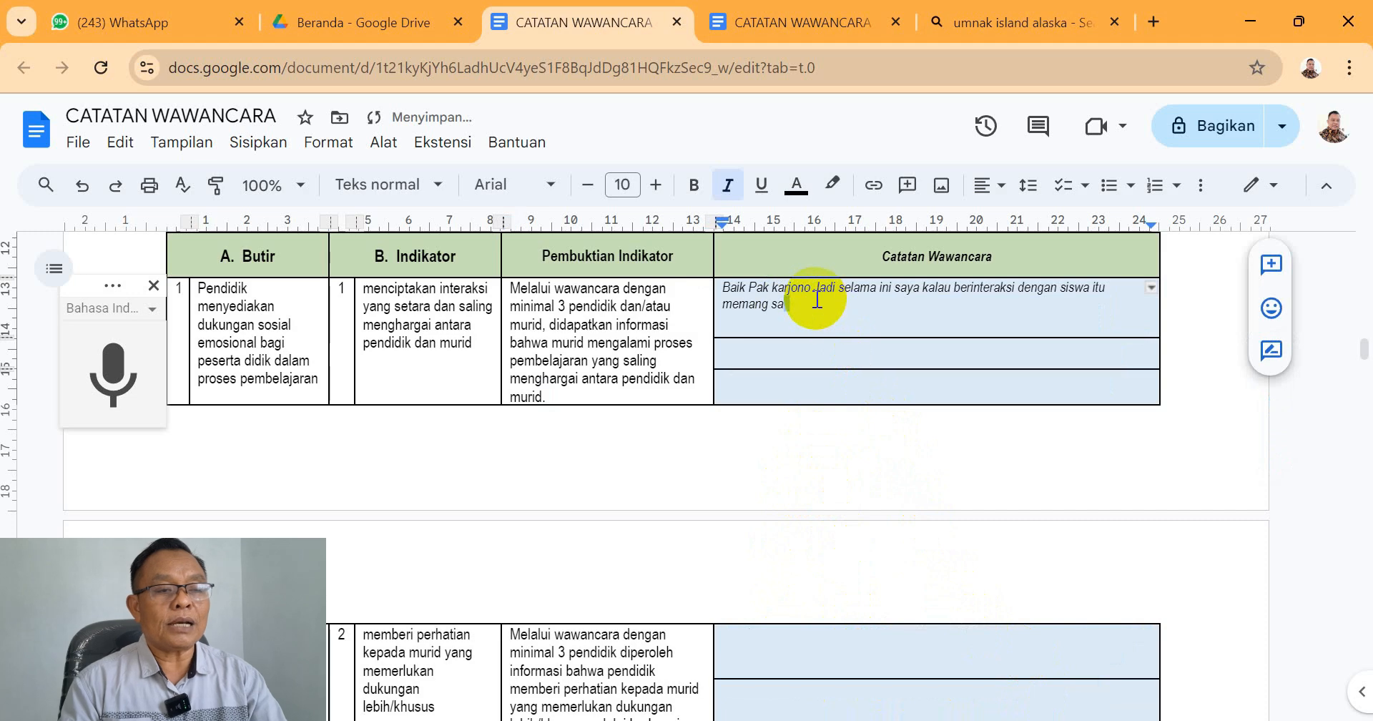
key("BackSpace")
key("BackSpace")
key("BackSpace")
key("BackSpace")
key("BackSpace")
key("BackSpace")
key("BackSpace")
key("BackSpace")
key("BackSpace")
key("BackSpace")
key("BackSpace")
key("BackSpace")
key("BackSpace")
key("BackSpace")
key("BackSpace")
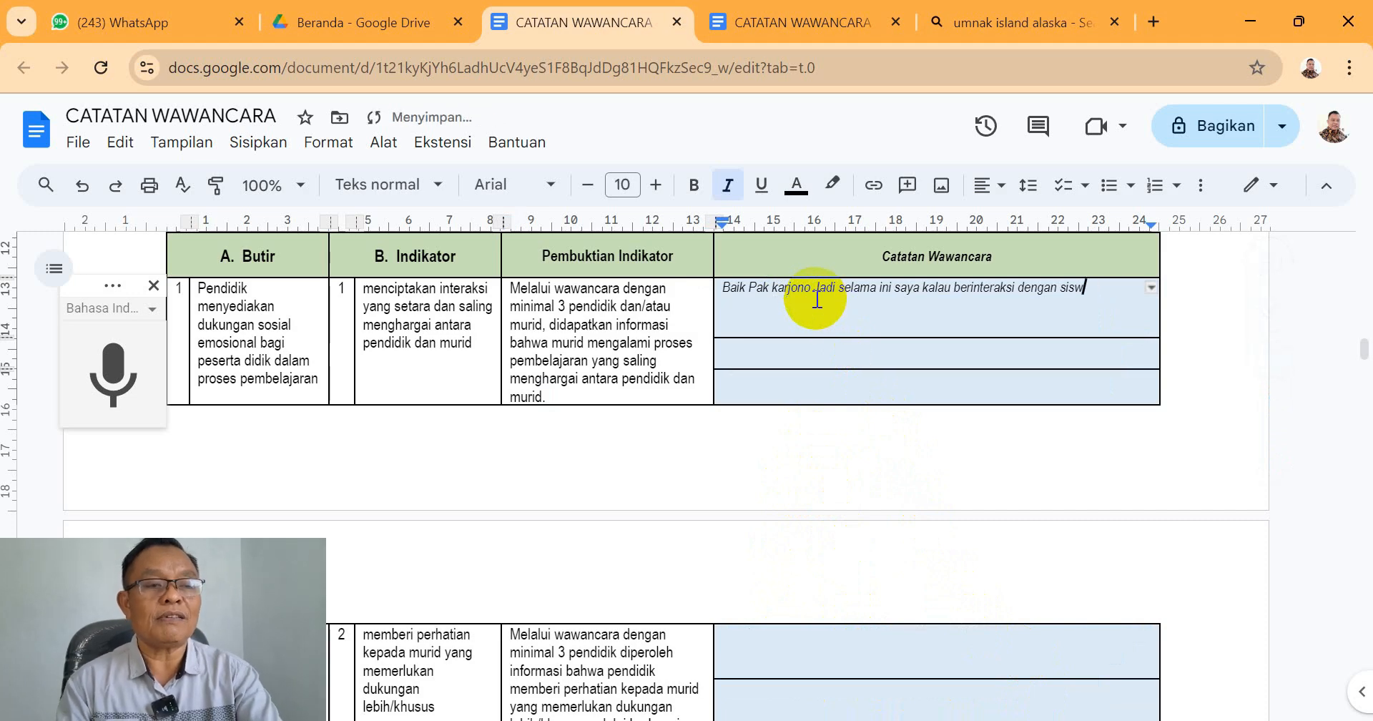
key("BackSpace")
key("BackSpace")
key("BackSpace")
key("BackSpace")
key("BackSpace")
key("BackSpace")
key("BackSpace")
key("BackSpace")
key("BackSpace")
key("BackSpace")
key("BackSpace")
key("BackSpace")
key("BackSpace")
key("BackSpace")
key("BackSpace")
key("BackSpace")
key("BackSpace")
key("BackSpace")
key("BackSpace")
key("BackSpace")
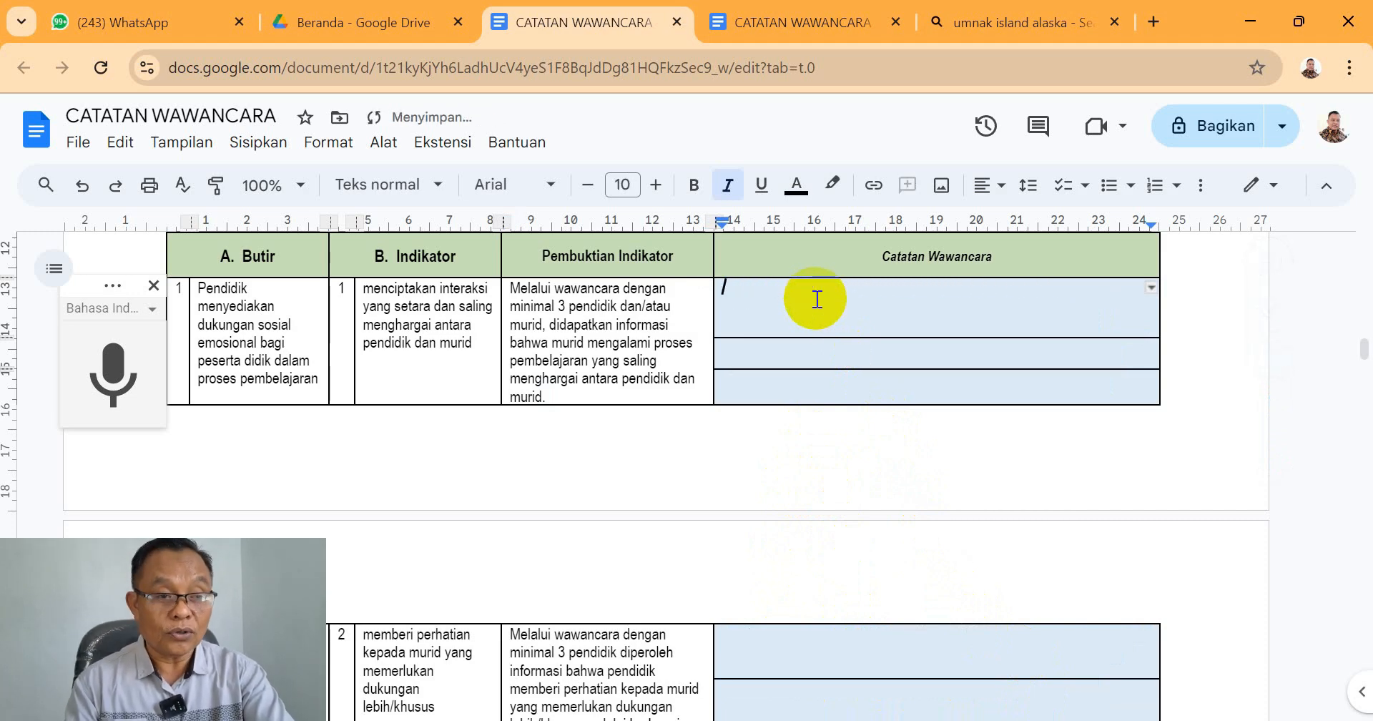
Insert blank lines above the CATATAN WAWANCARA GURU heading to push the interview table to the start of a new page
scroll(750, 294, "up", 5)
left_click(475, 398)
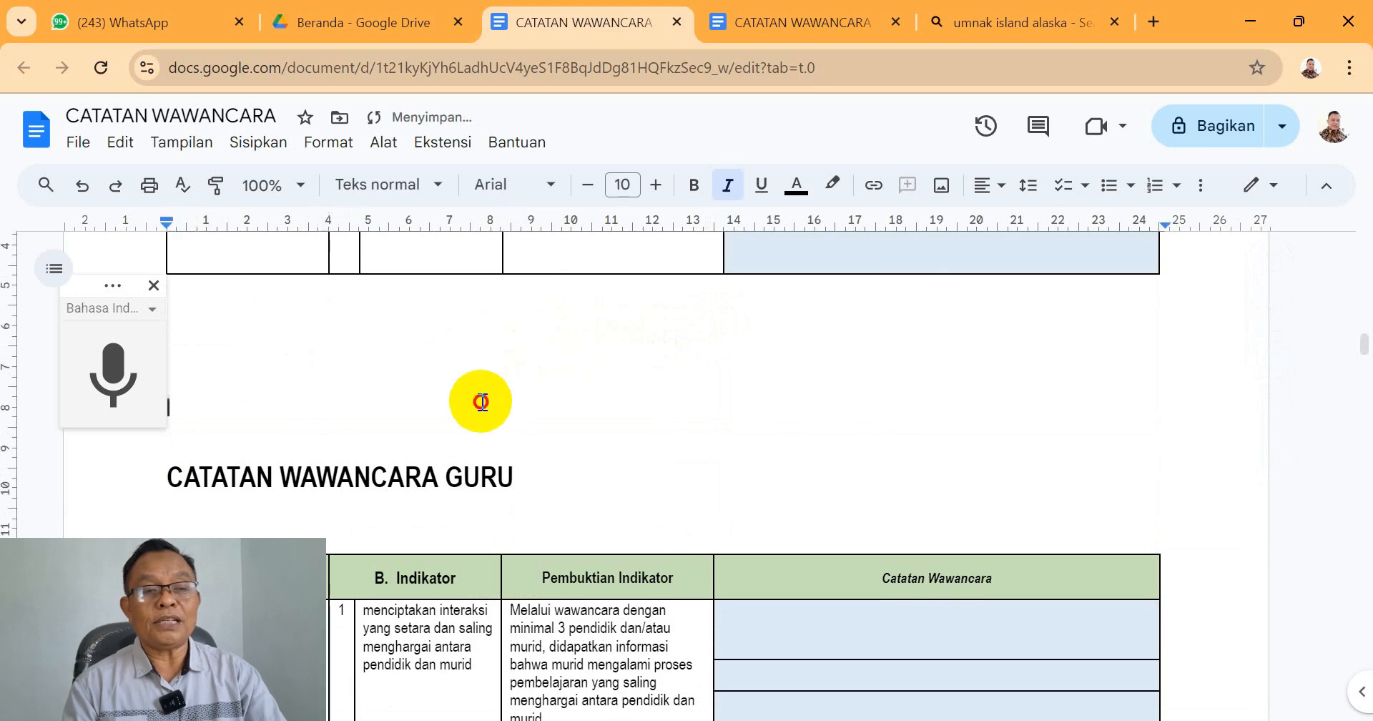
key("Return")
key("Return")
key("Return")
key("Return")
key("Return")
key("Return")
key("Return")
key("Return")
key("Return")
key("Return")
key("Return")
key("Return")
key("Return")
key("Return")
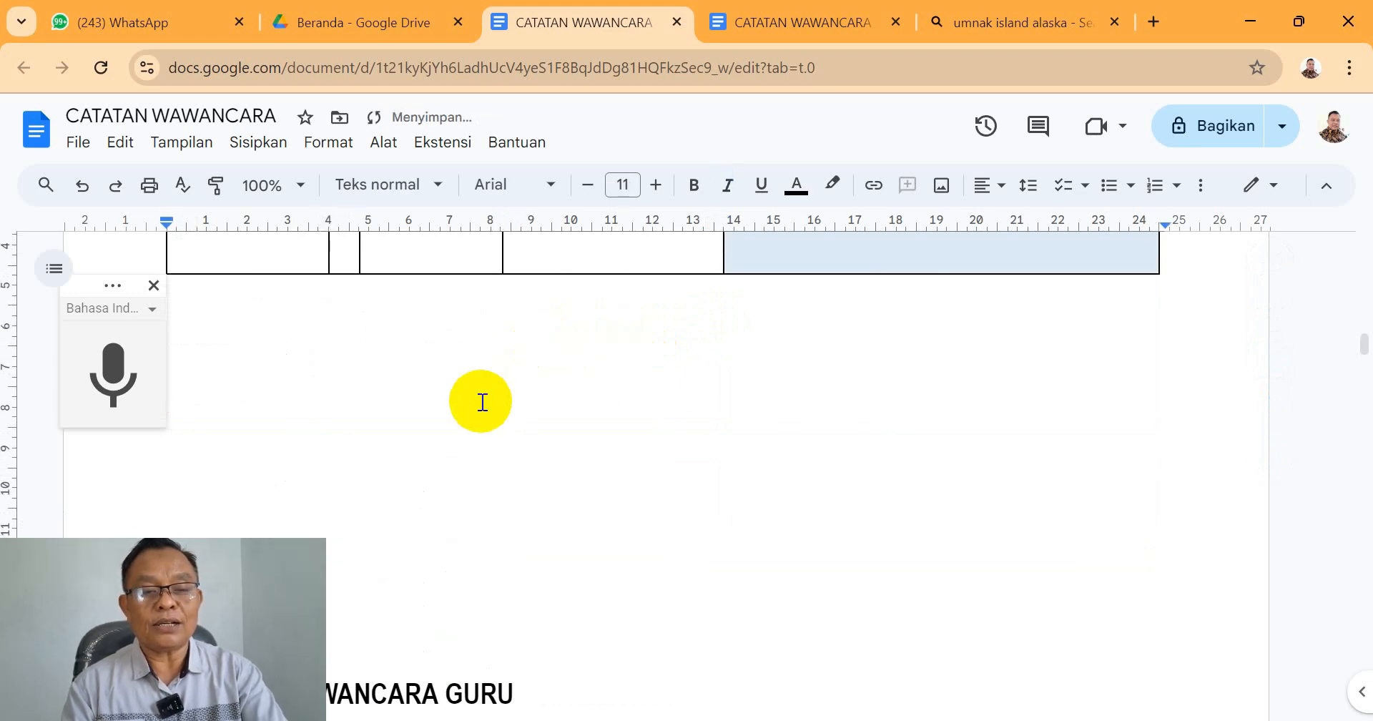
scroll(471, 399, "down", 8)
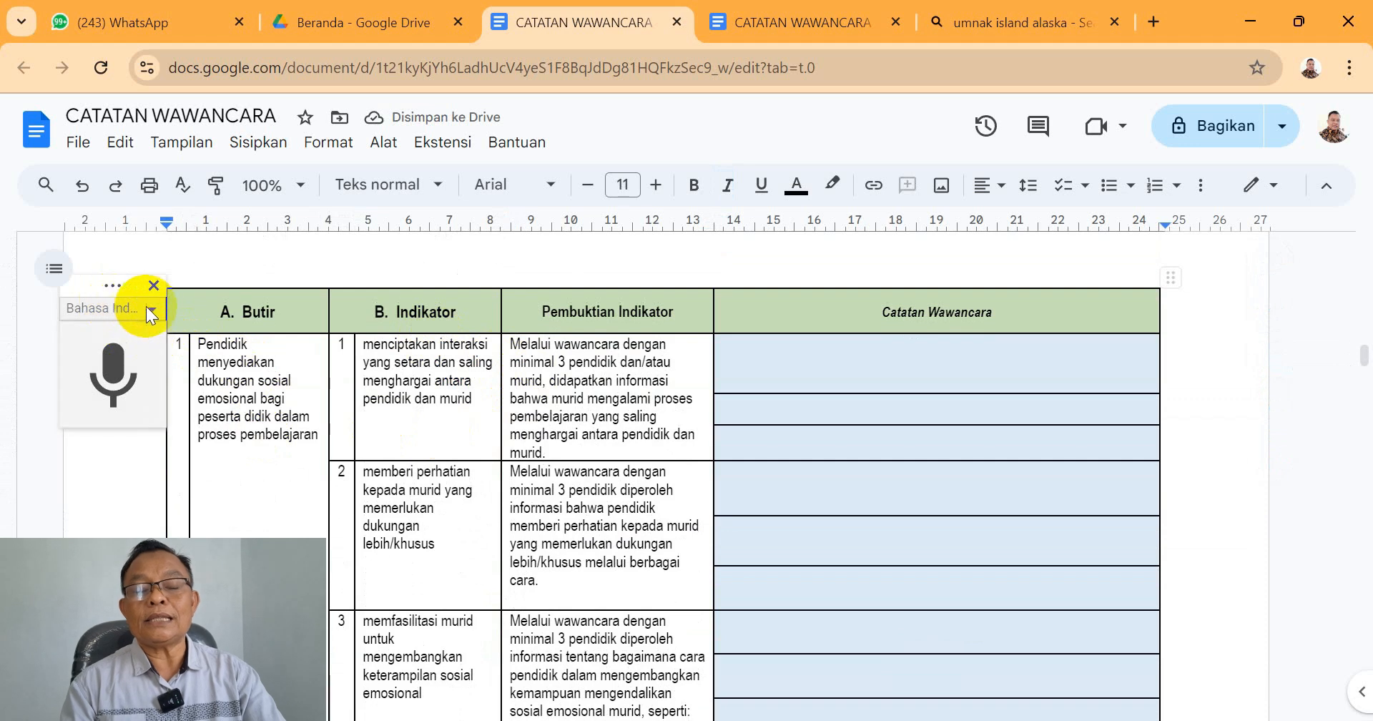
Close the voice typing tool and set the document language to Bahasa Indonesia
left_click(153, 288)
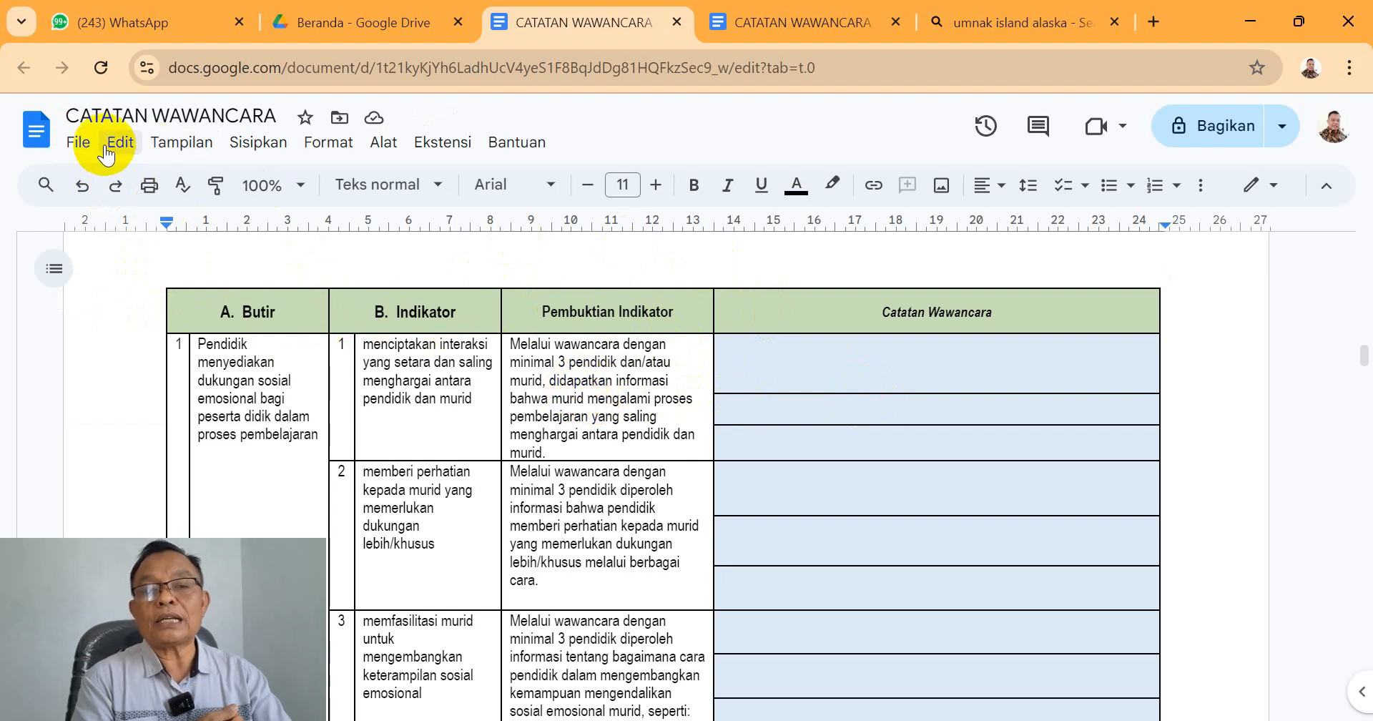
left_click(74, 140)
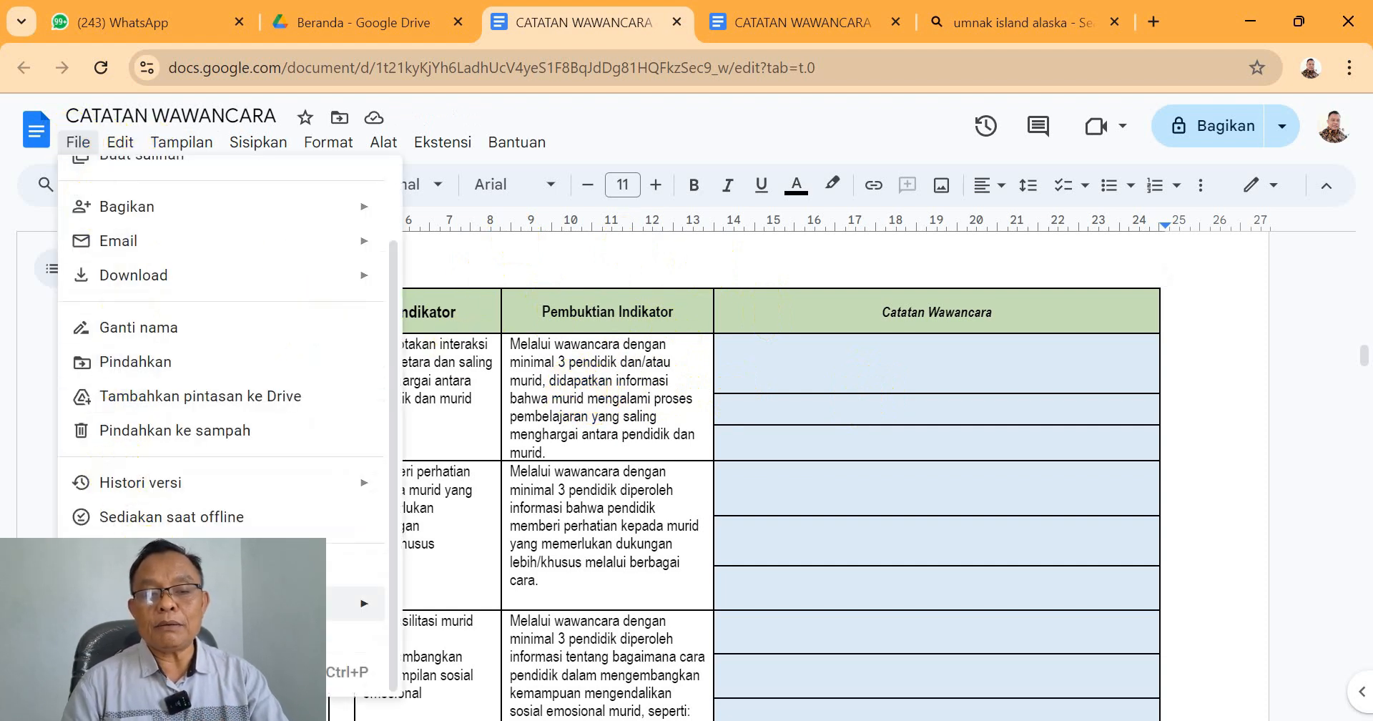
mouse_move(215, 602)
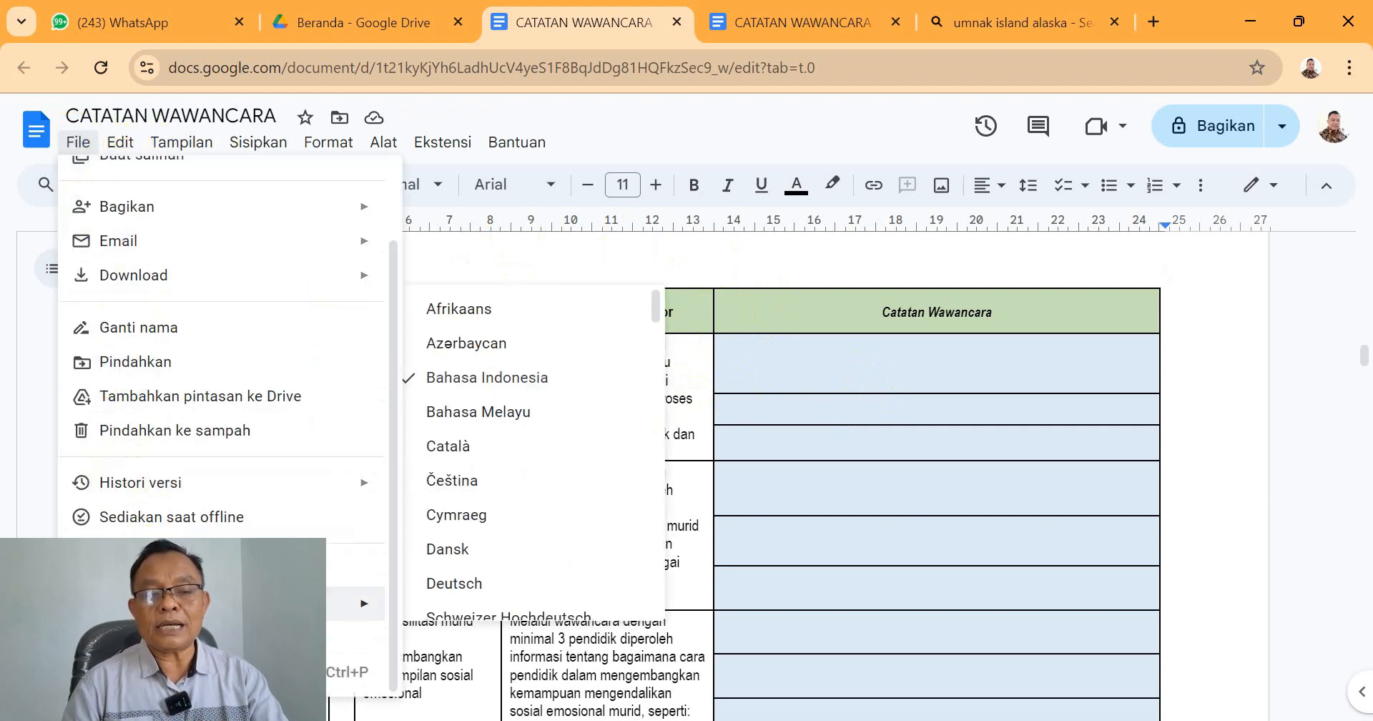
left_click(458, 377)
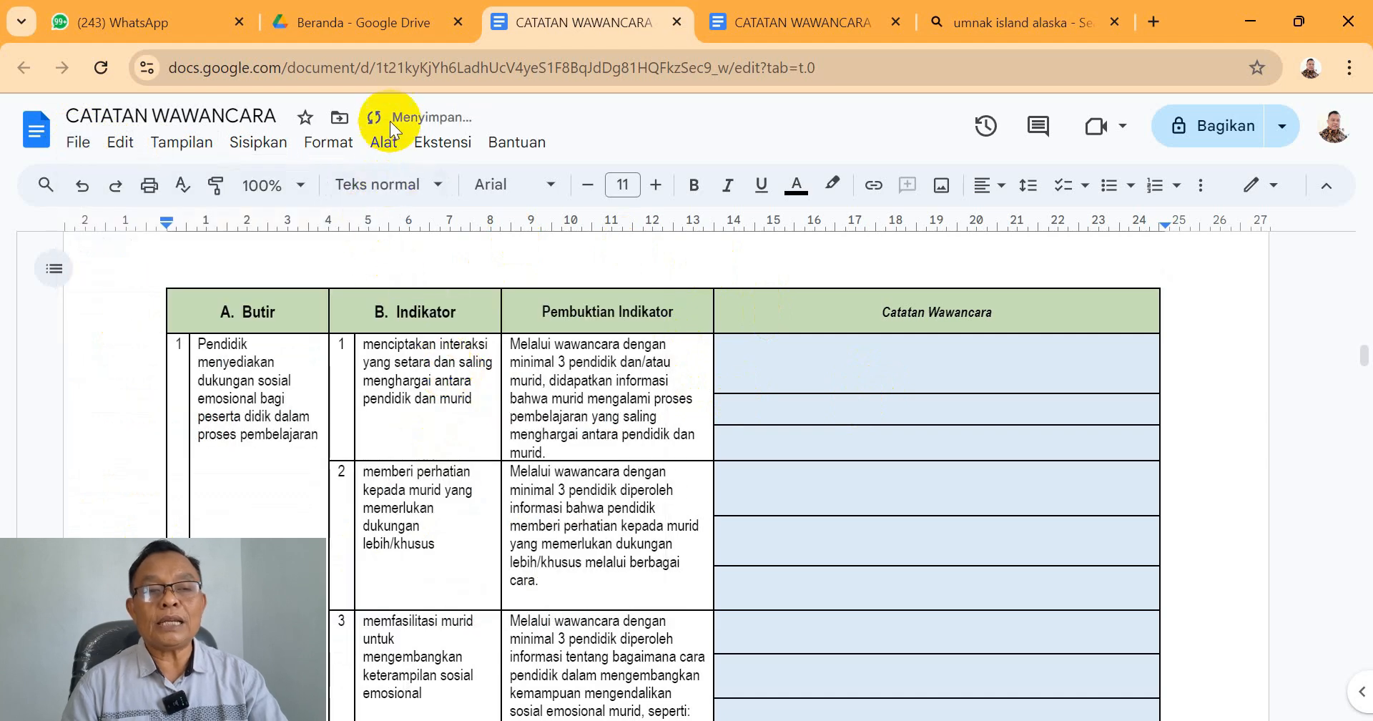
Reopen the Dikte voice typing tool and set its dictation language to Bahasa Indonesia
left_click(384, 146)
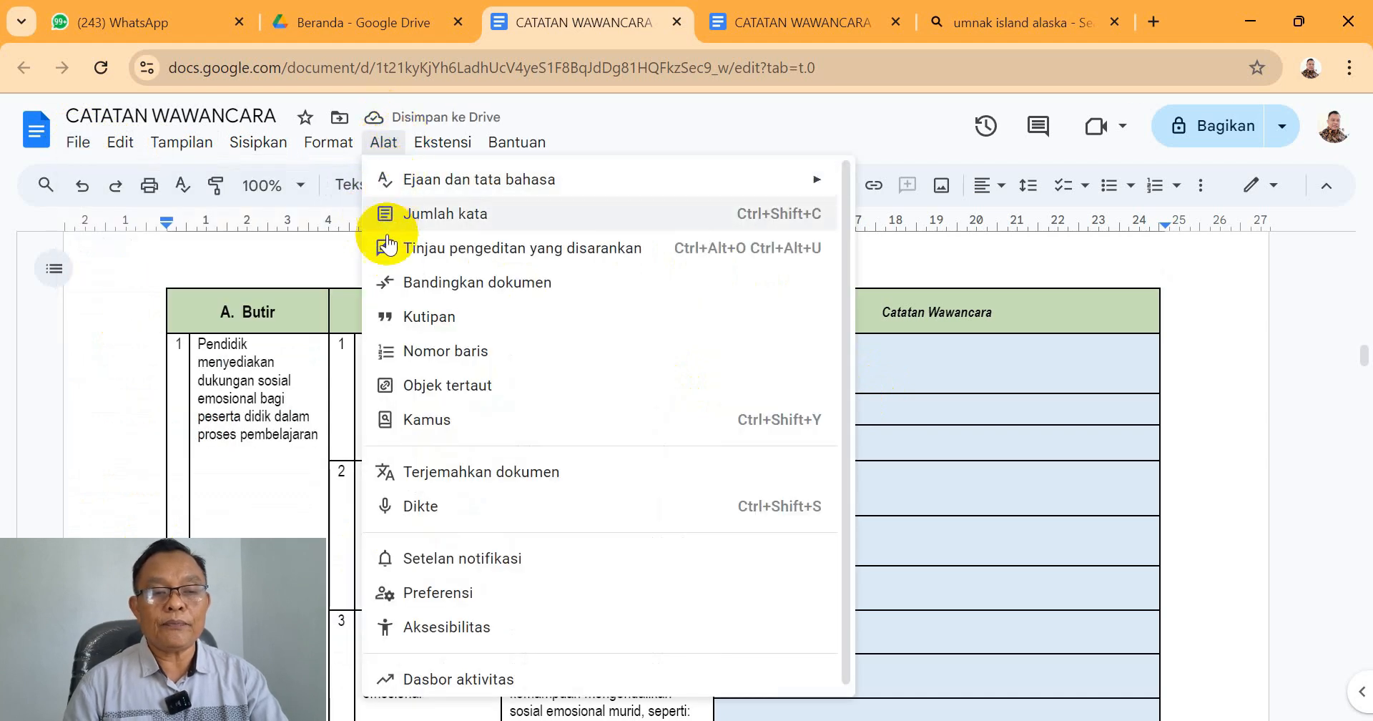
left_click(407, 514)
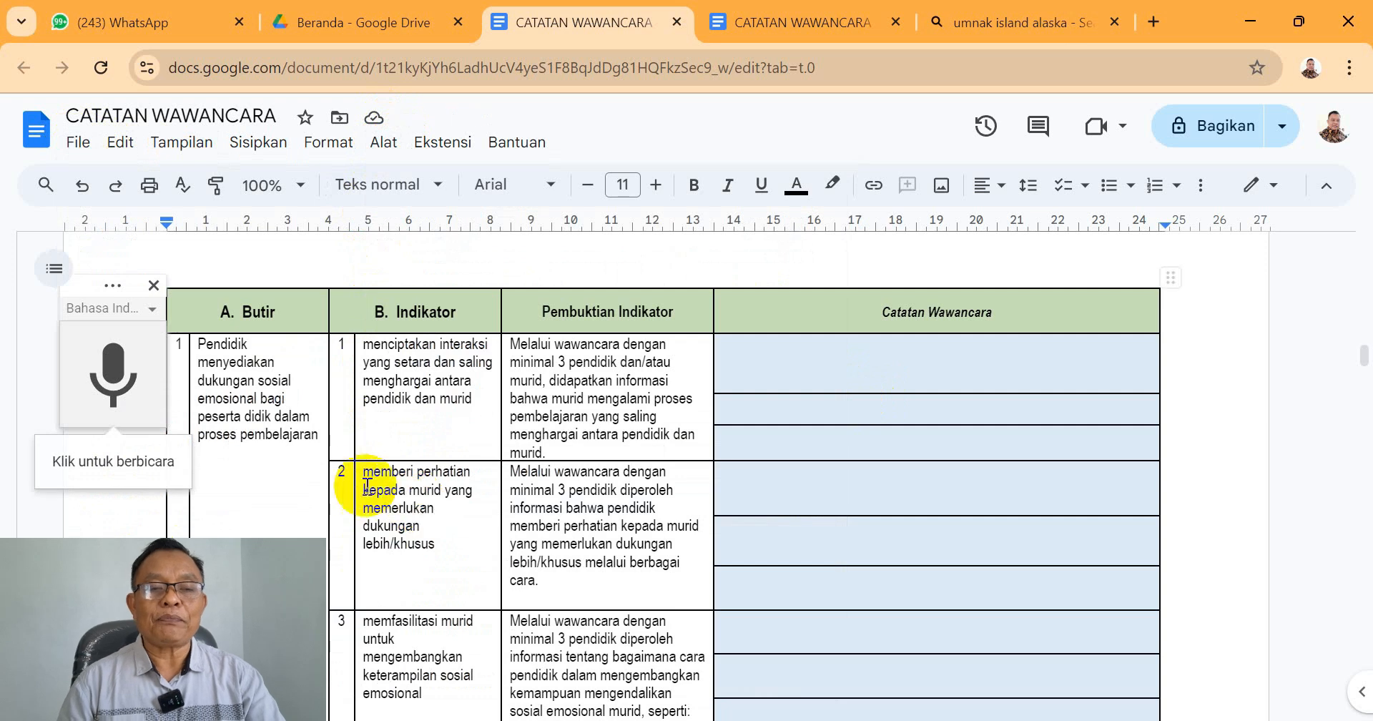
left_click(151, 313)
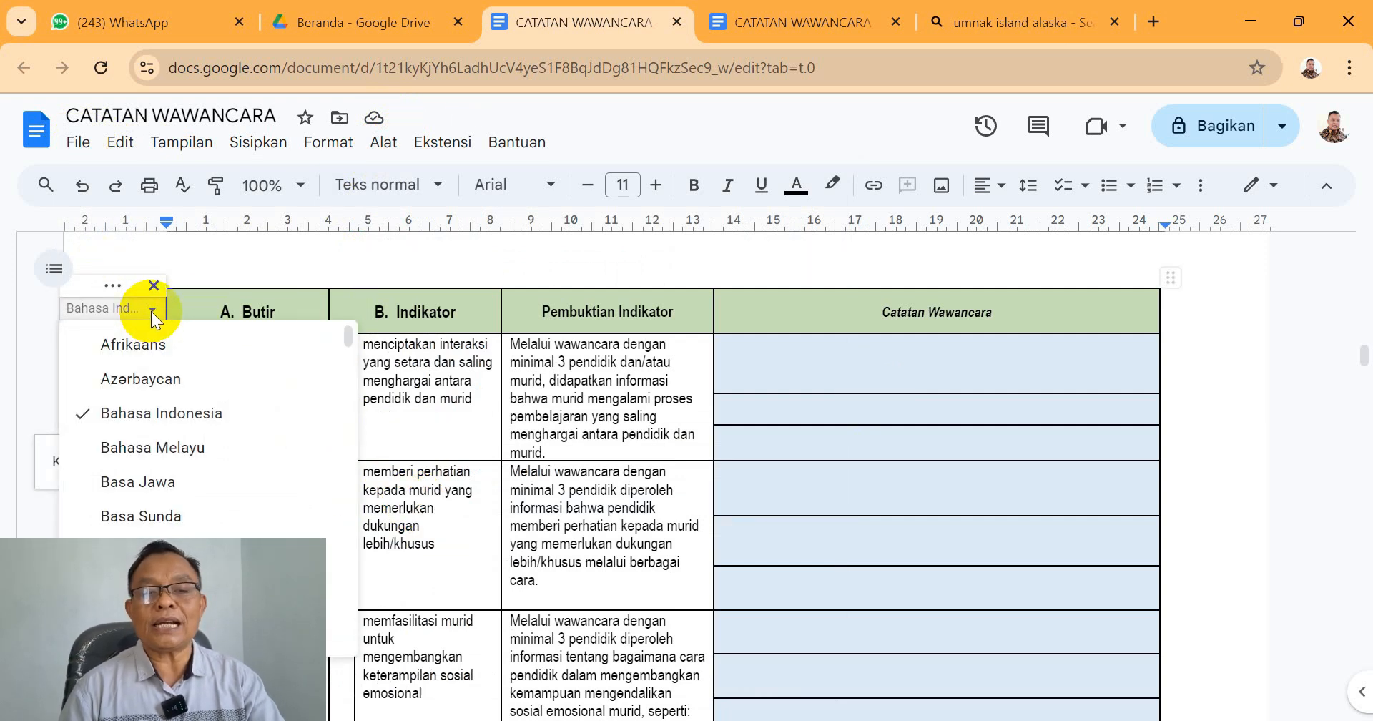
left_click(182, 423)
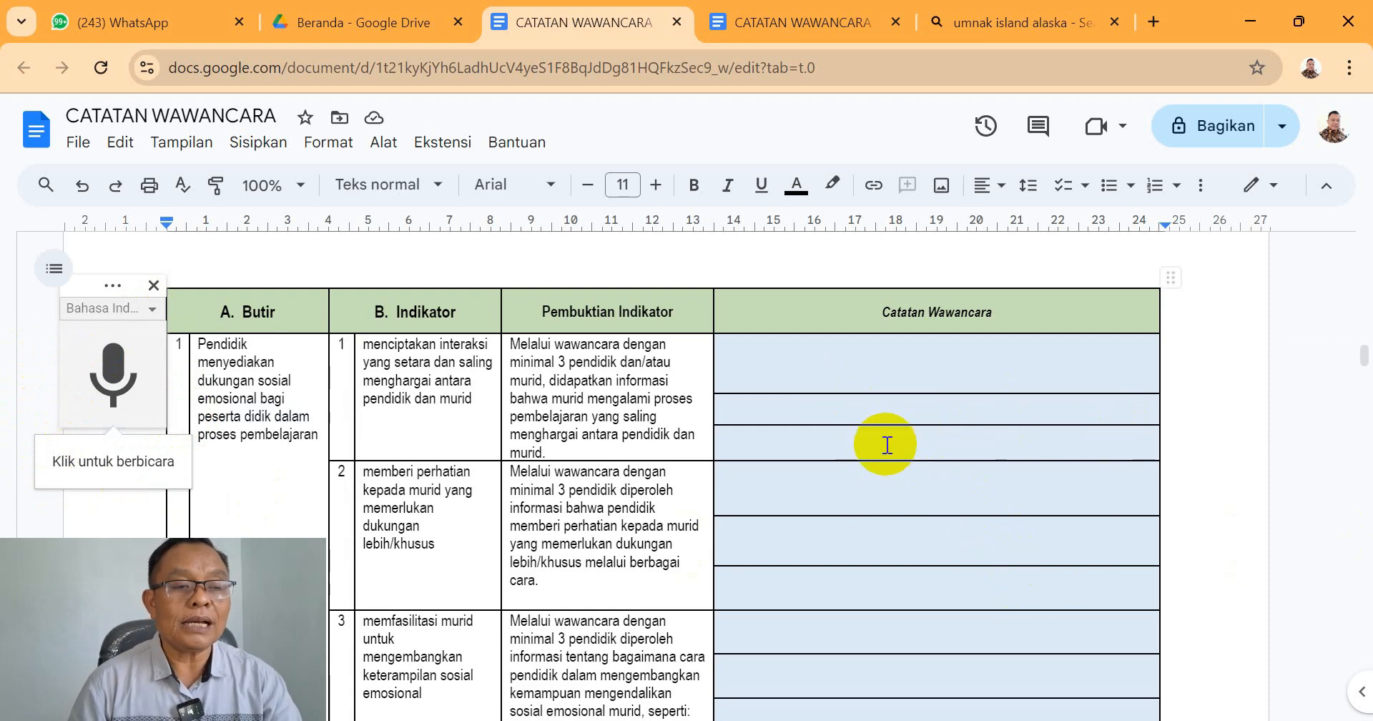
Start voice dictation in the first Catatan Wawancara cell for indicator 1, menciptakan interaksi yang setara
left_click(877, 490)
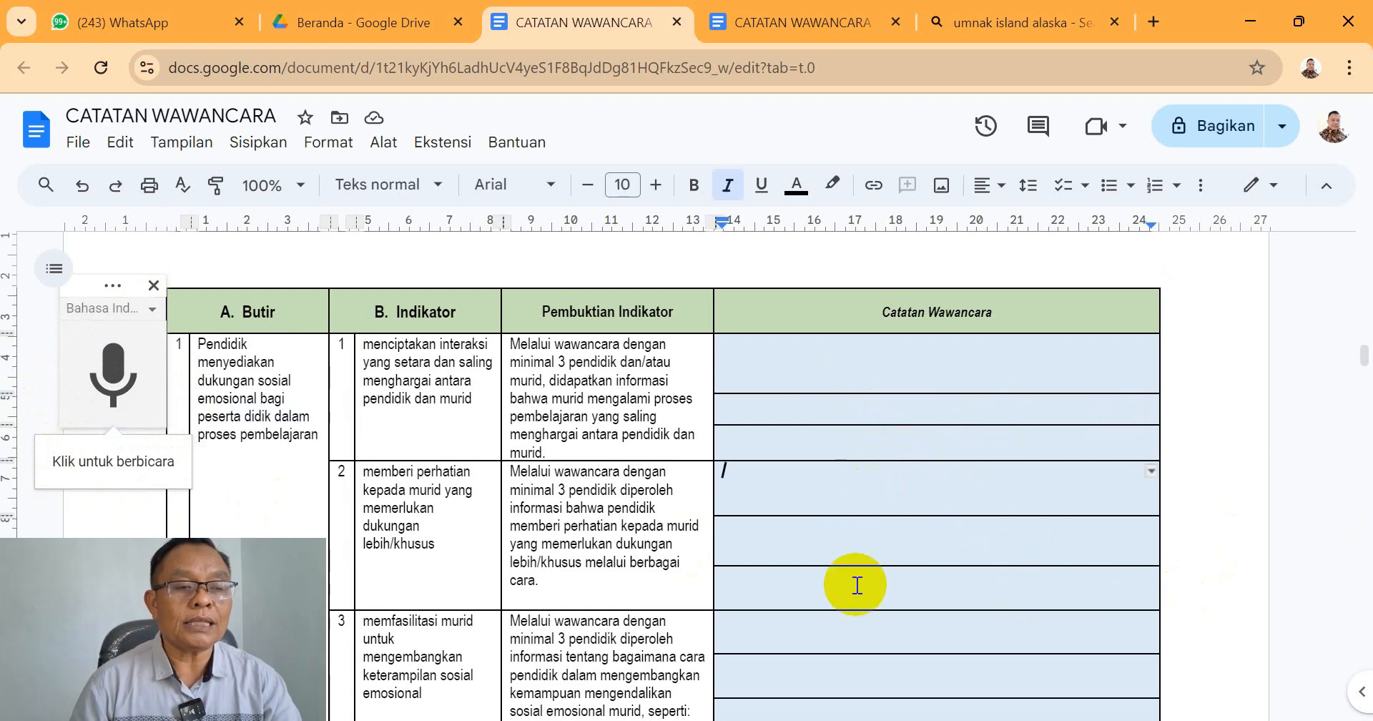
left_click(774, 357)
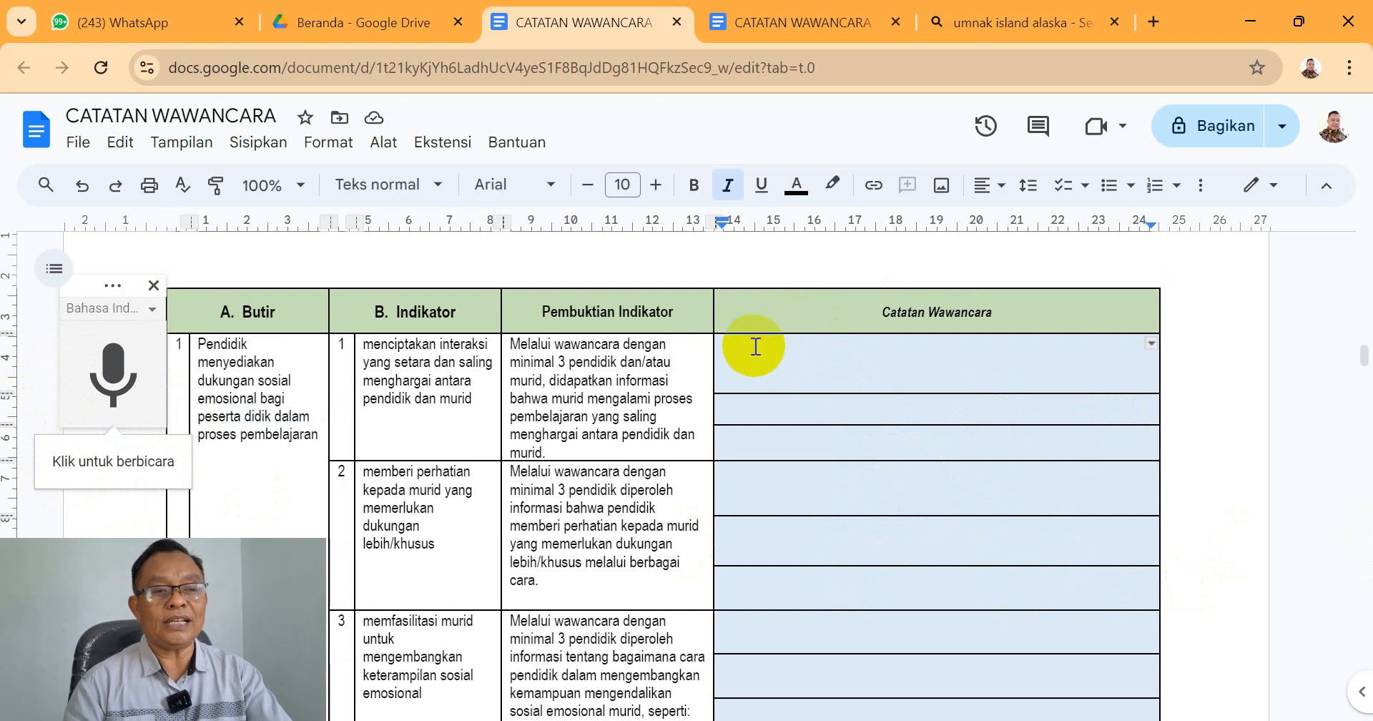
left_click(111, 369)
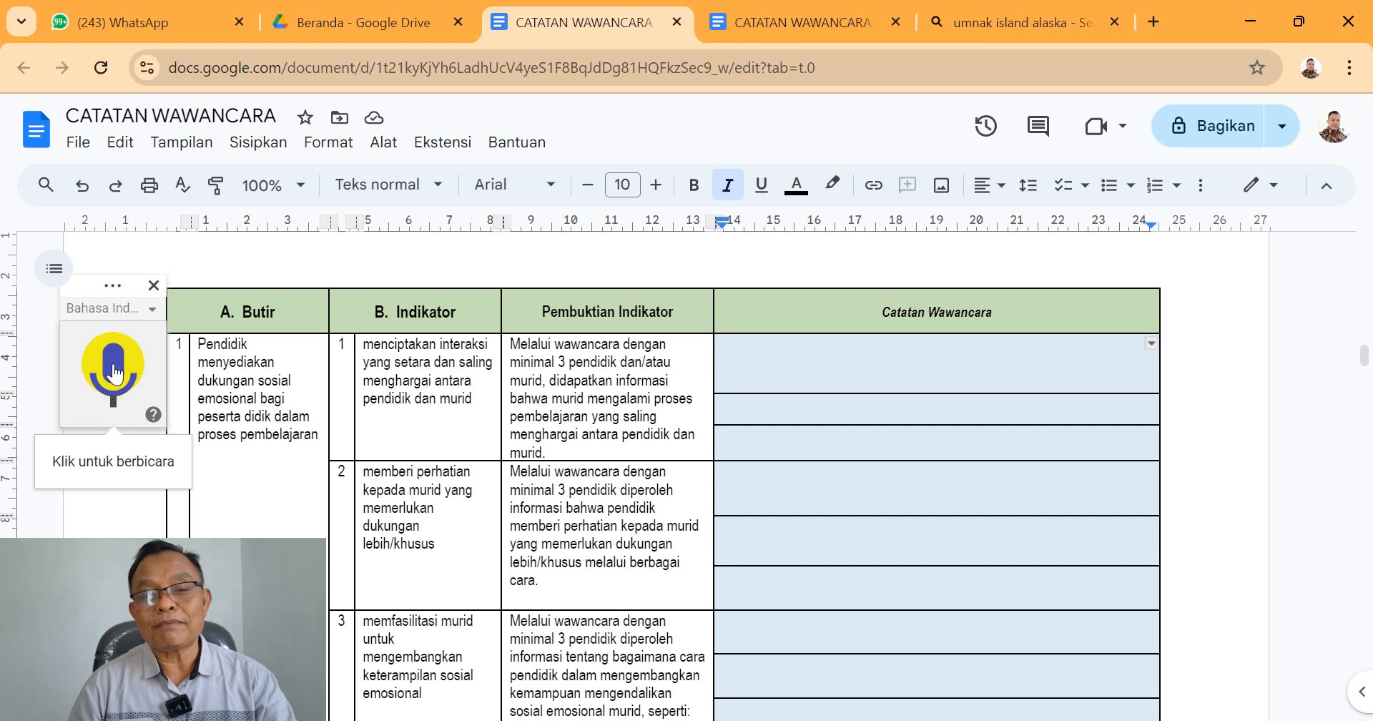
left_click(114, 375)
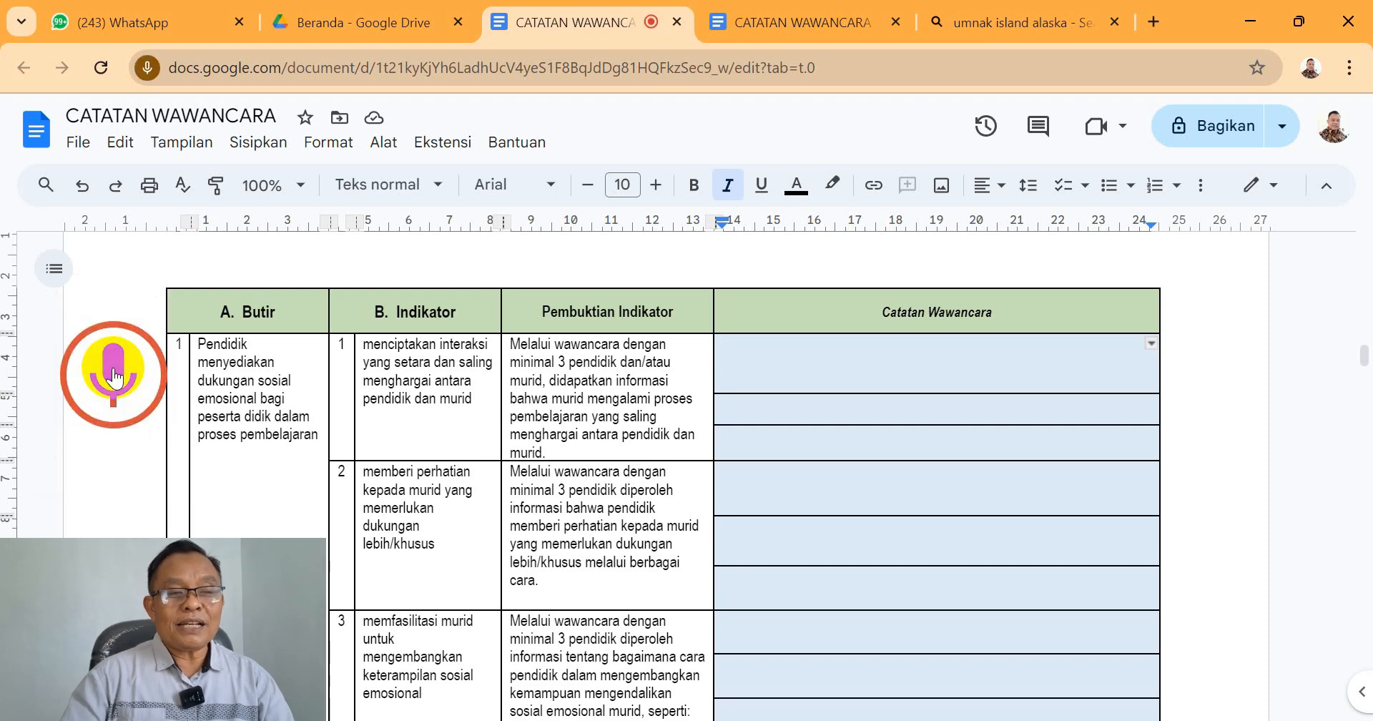